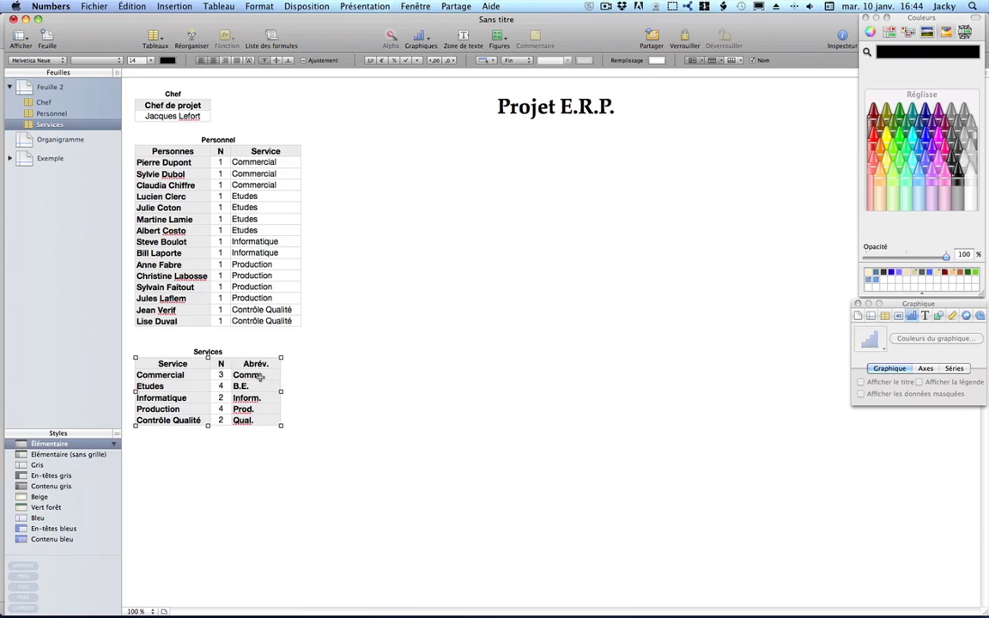
Review the finished circular chart on the Exemple sheet, the hierarchy on the Organigramme sheet and the available chart types
click(167, 162)
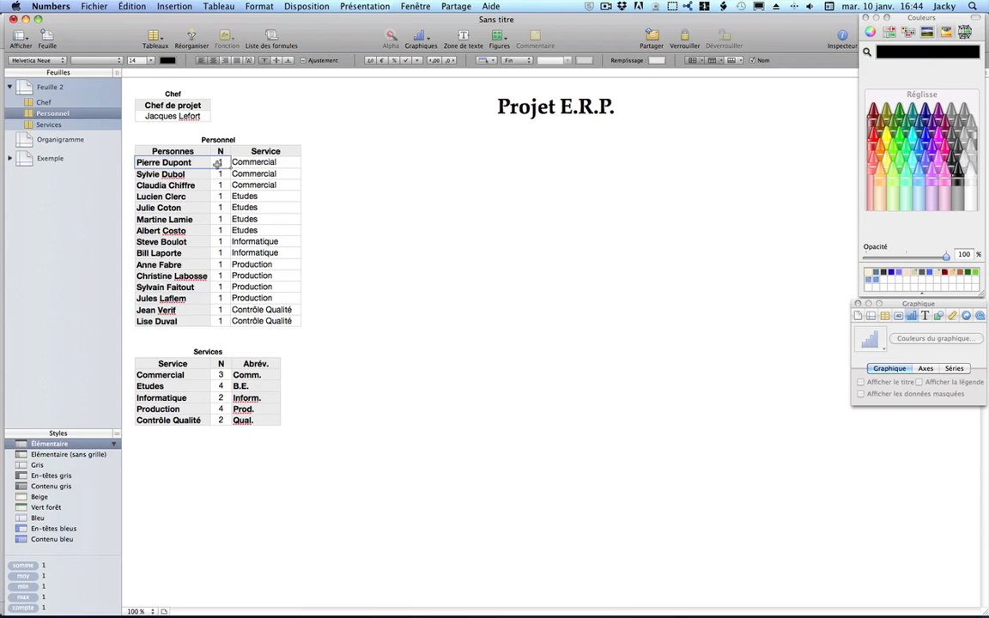
drag(217, 162, 220, 322)
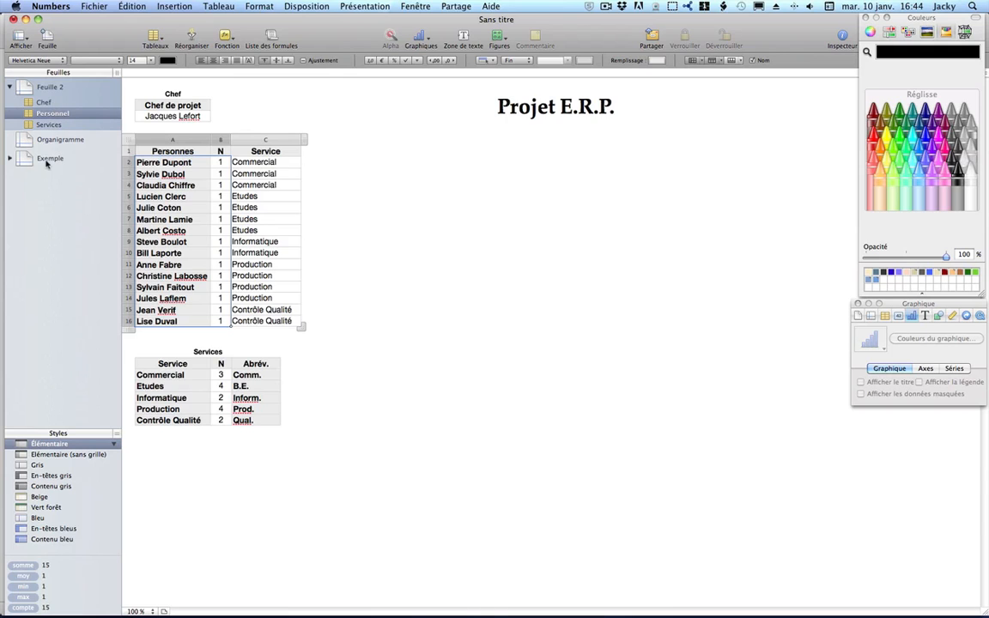
click(48, 159)
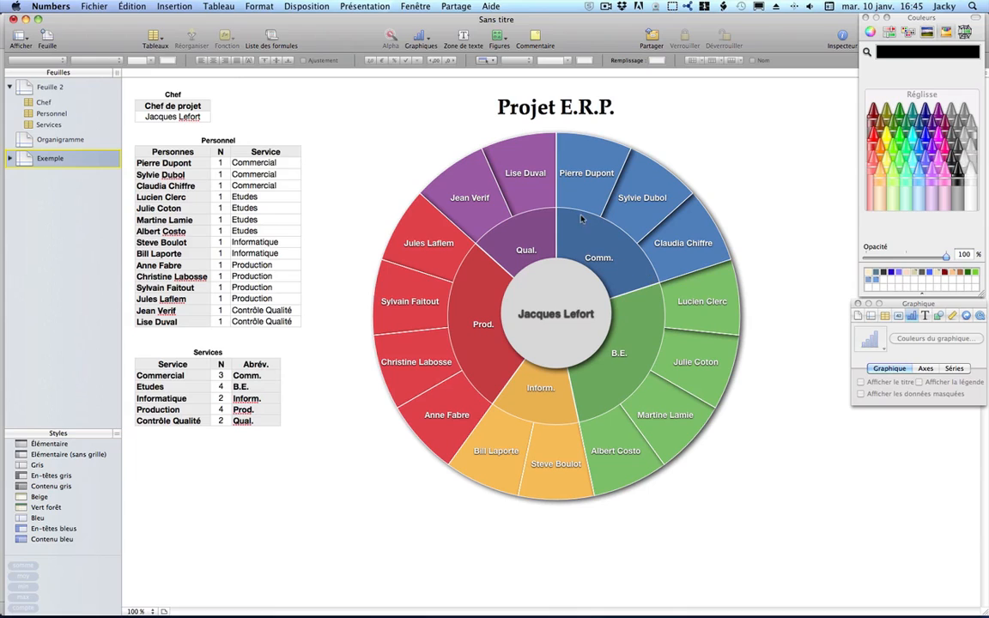
click(309, 6)
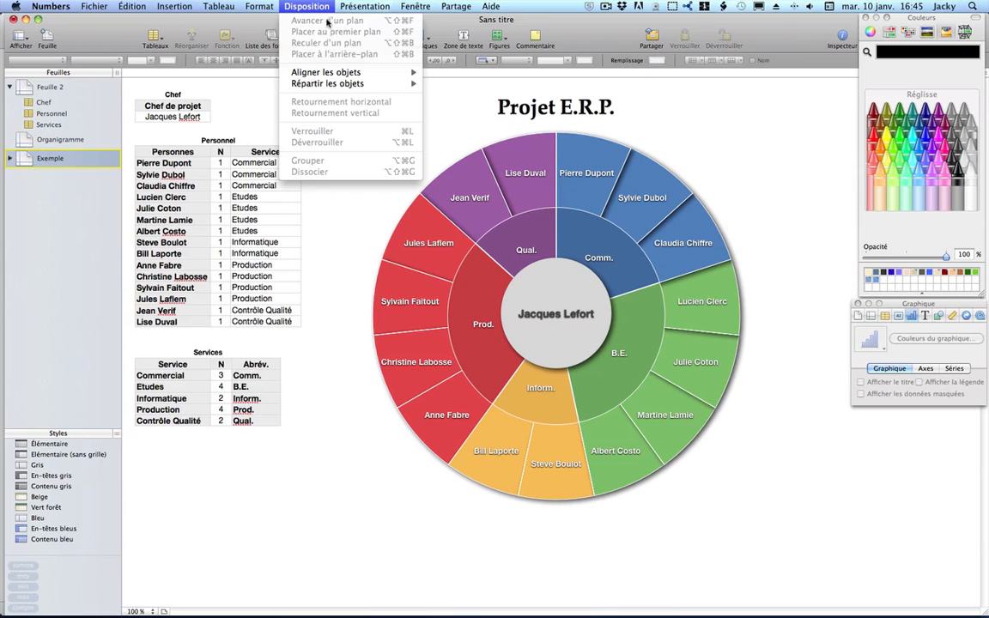
click(318, 219)
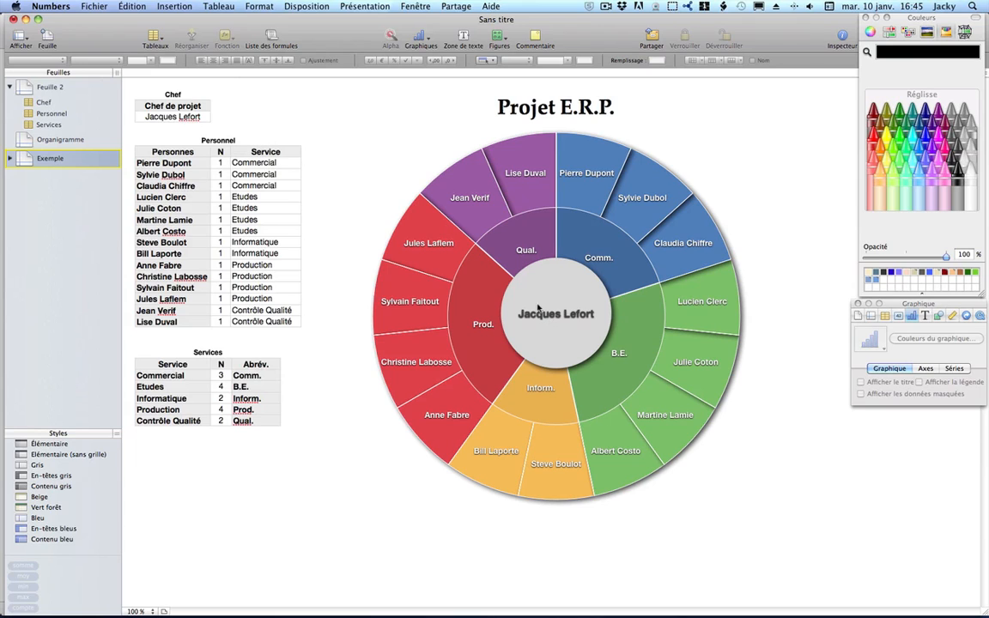
click(60, 139)
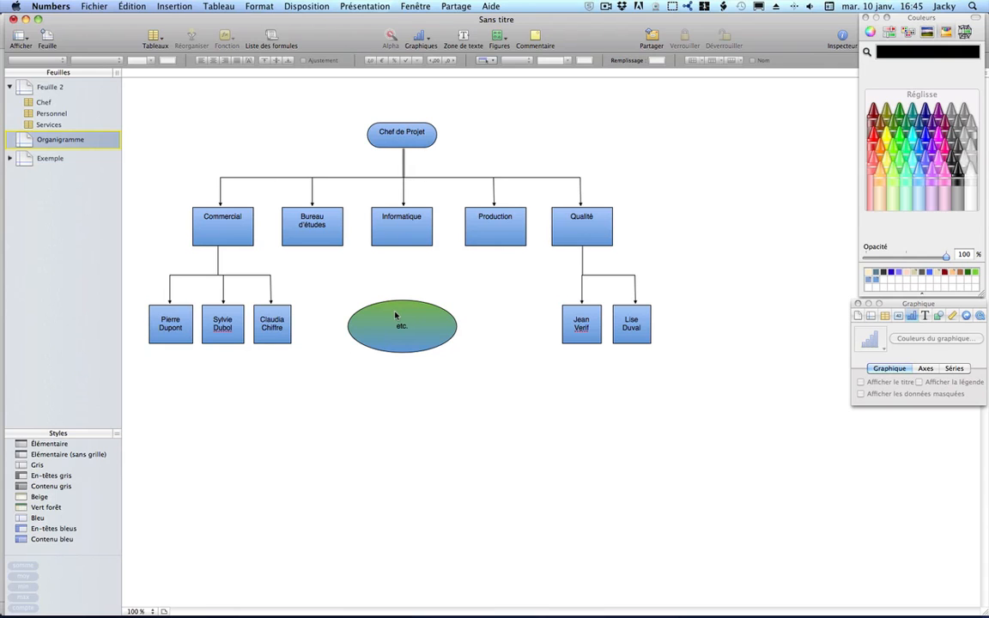
click(47, 86)
click(47, 158)
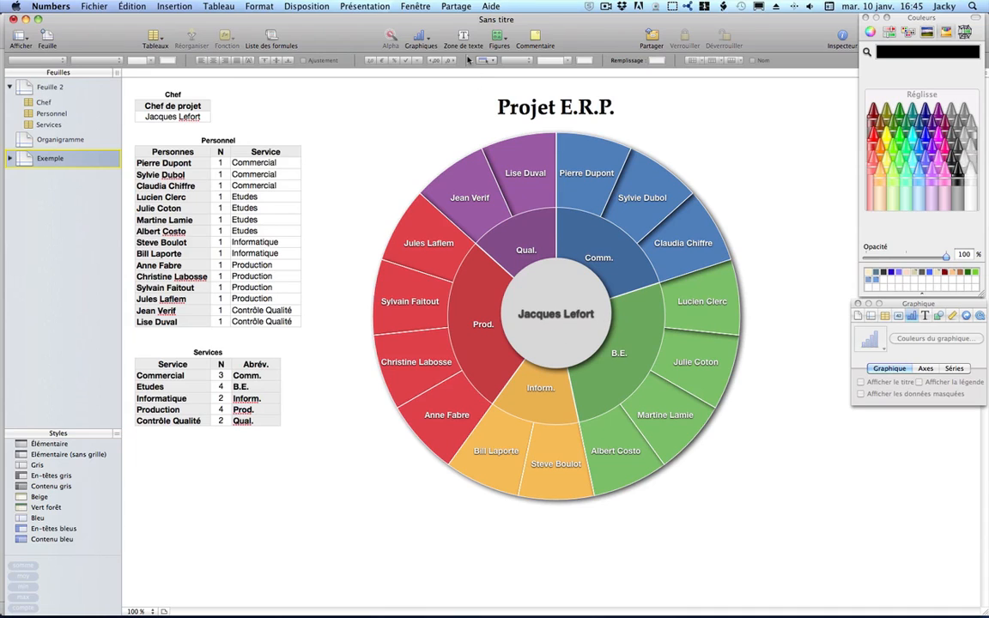
click(426, 41)
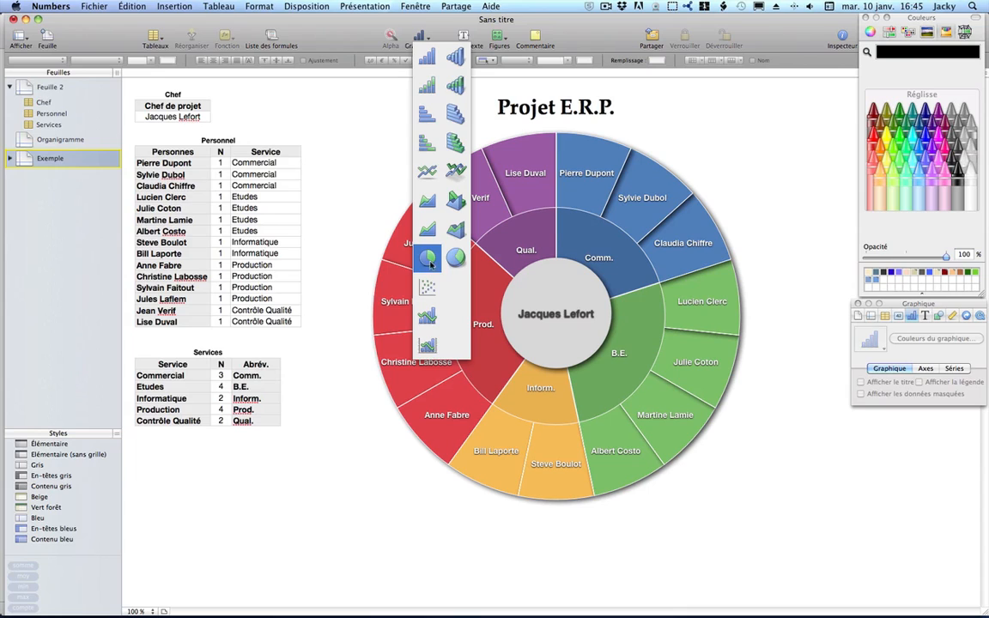
click(324, 222)
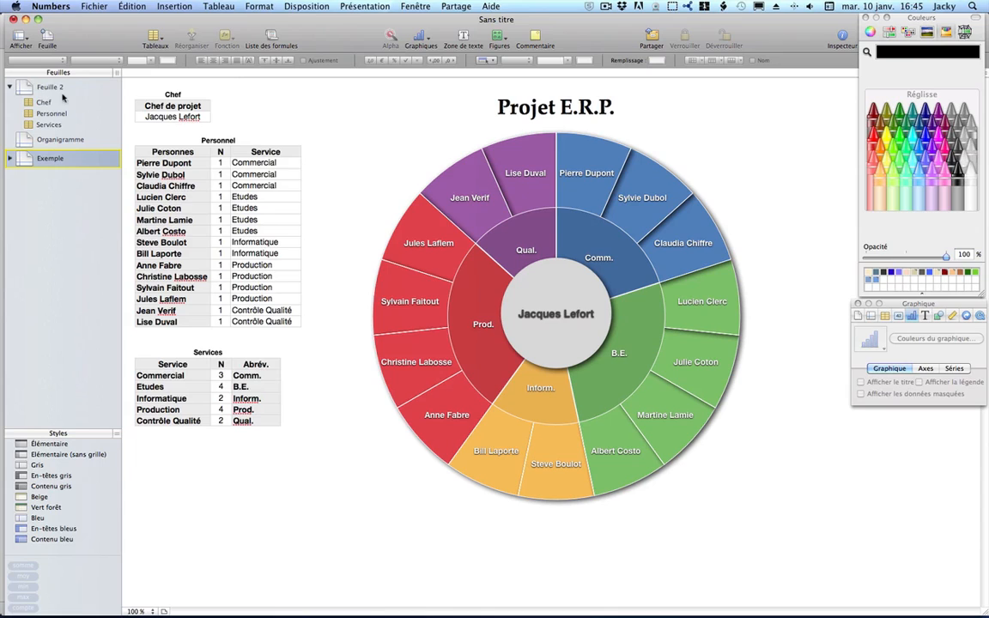
On Feuille 2, insert a 2D pie chart from the Personnes names and N values of the Personnel table, and enlarge it below the title
click(25, 86)
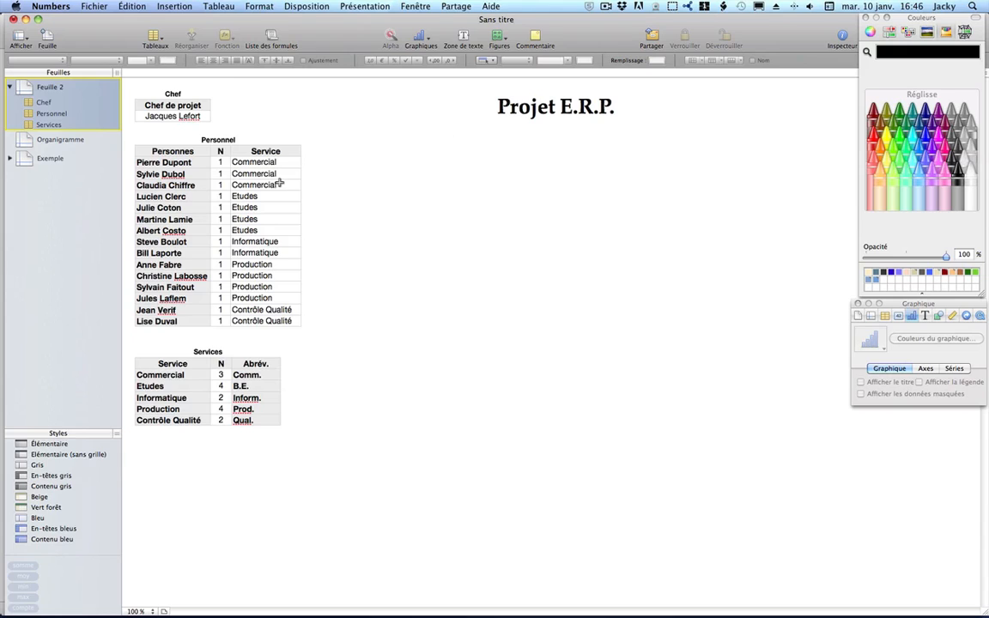
click(186, 161)
drag(205, 161, 218, 322)
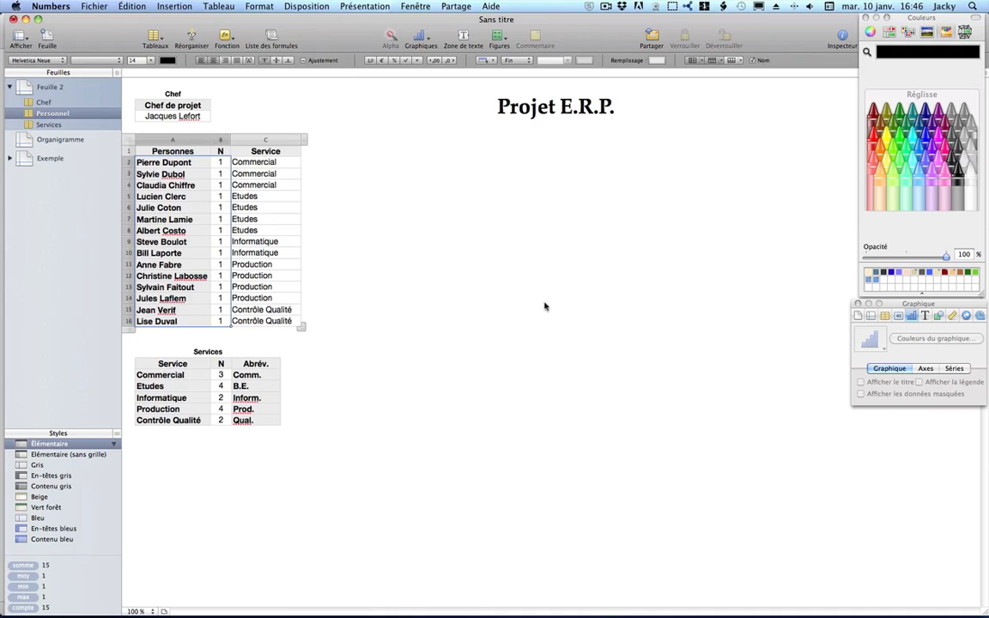
click(418, 39)
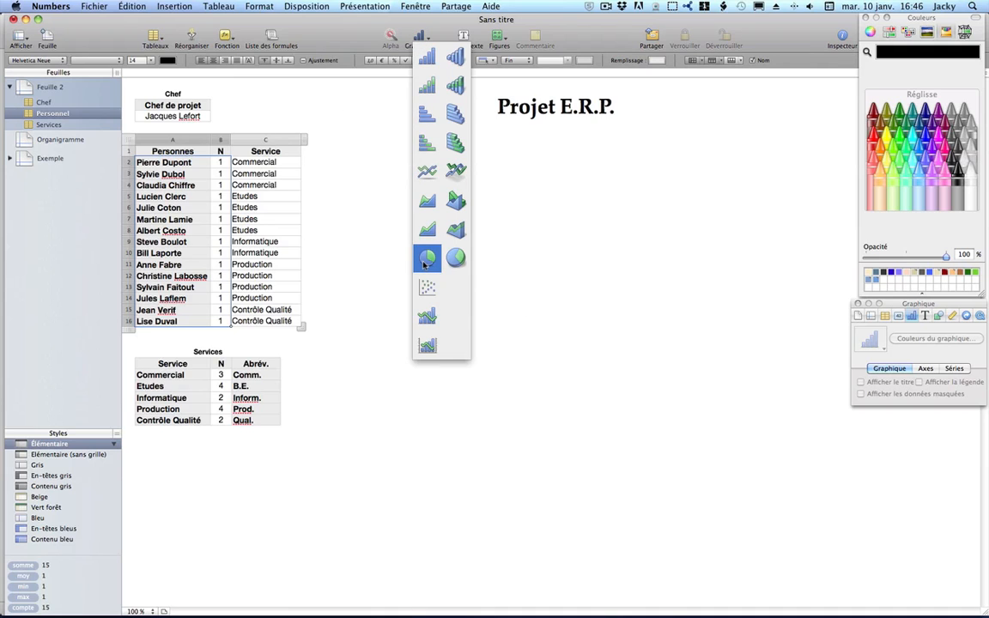
click(426, 259)
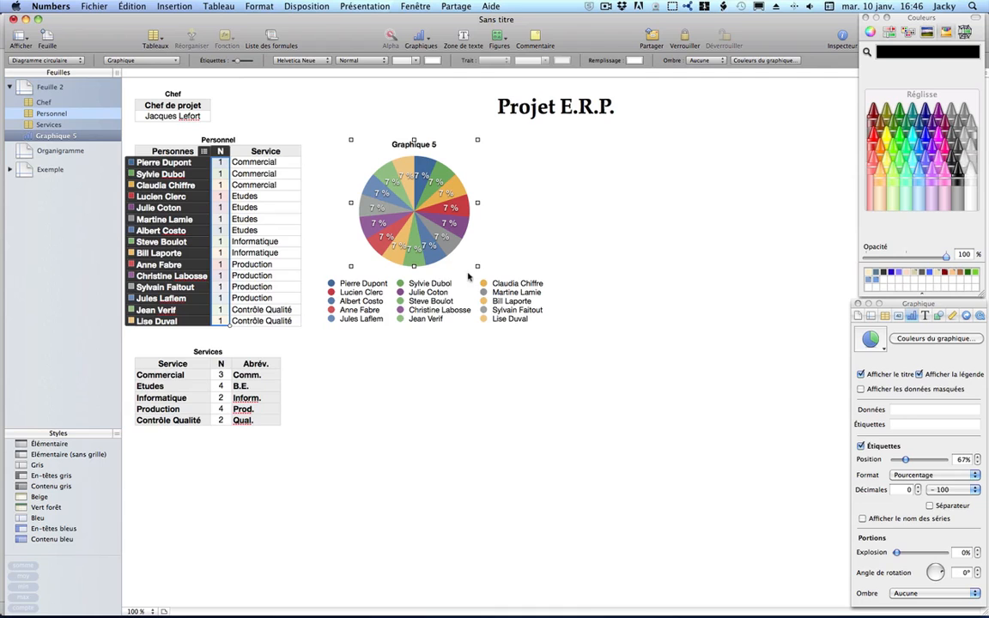
drag(478, 267, 728, 482)
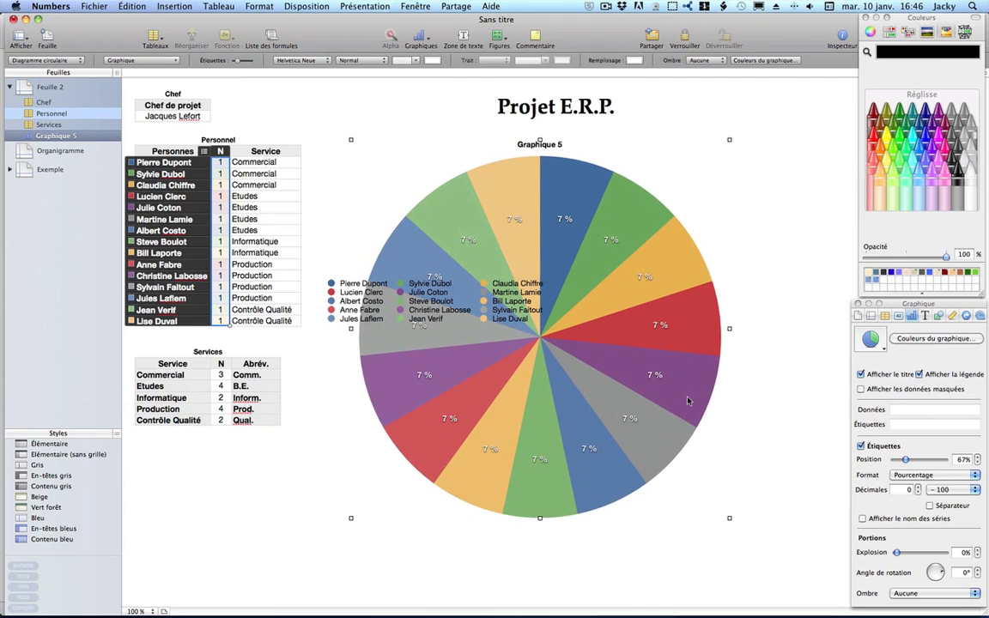
Remove the legend and the title from the personnel pie chart
click(342, 289)
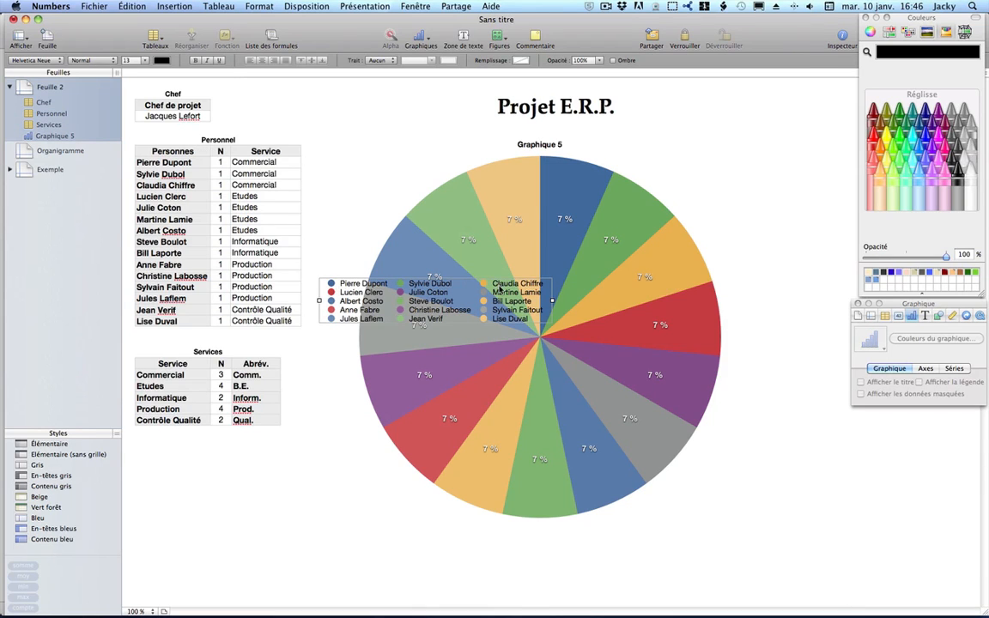
key(Delete)
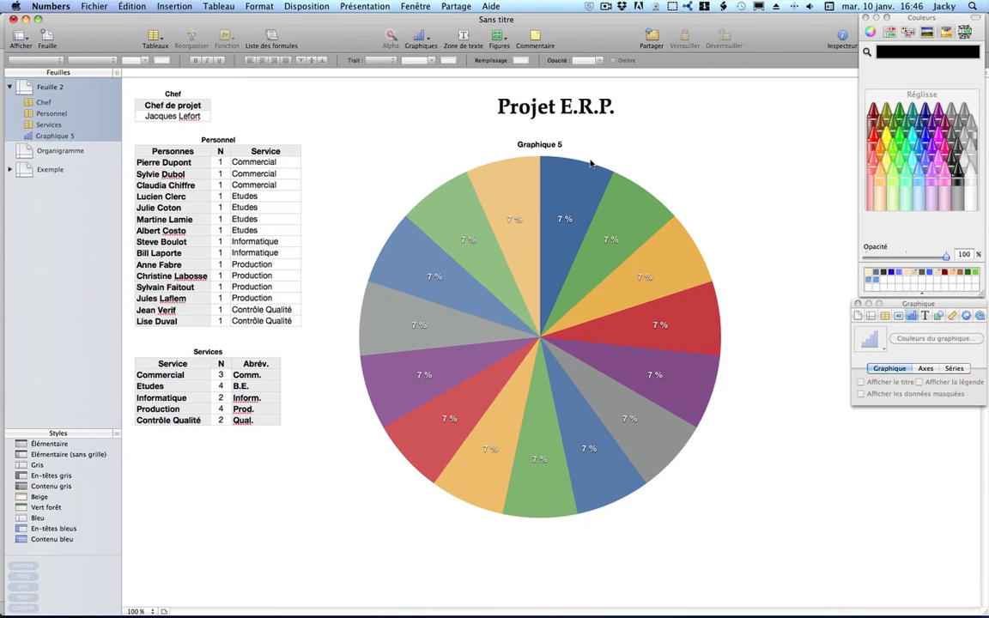
click(550, 146)
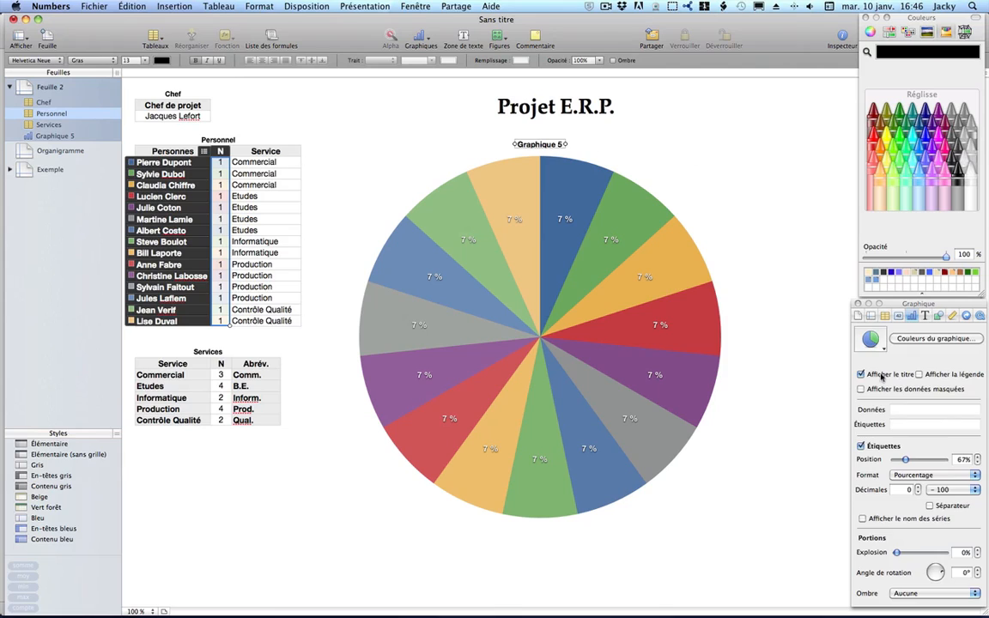
click(861, 375)
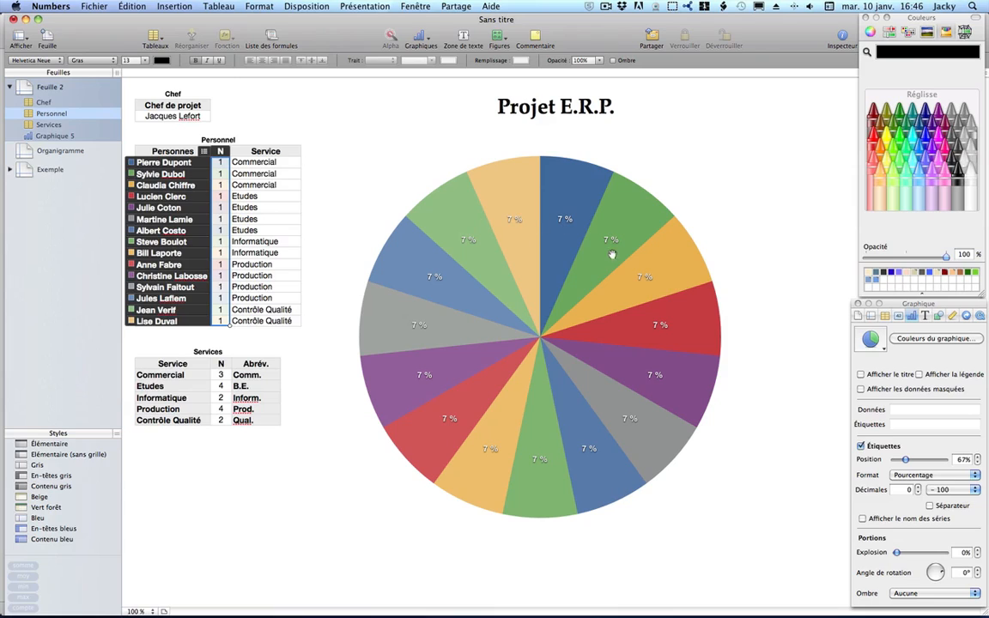
Set the personnel pie's labels to the Nombre format at position 78%, show the series names and hide the values
click(896, 475)
click(886, 461)
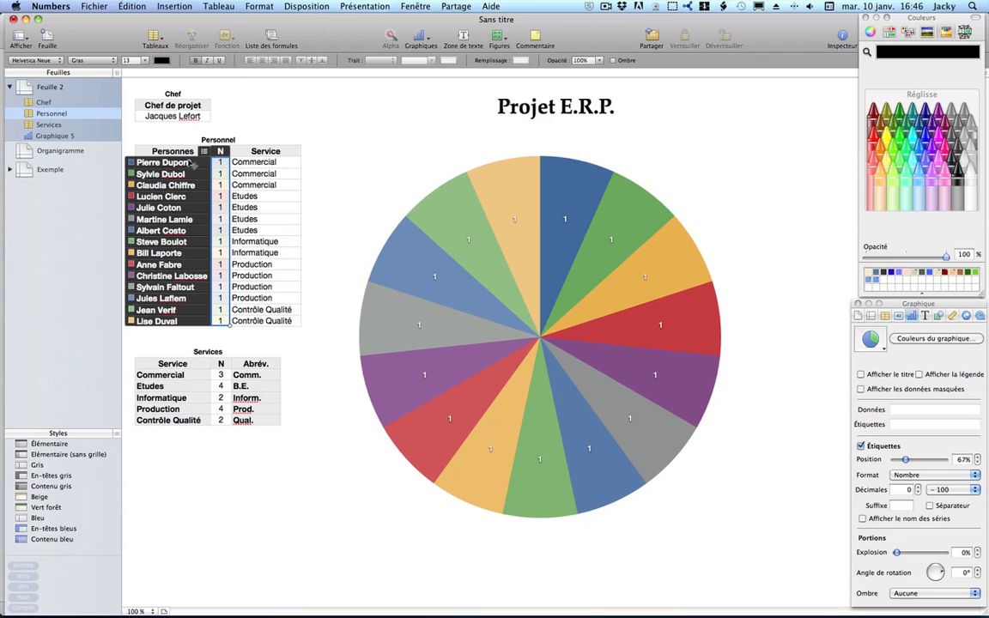
click(862, 520)
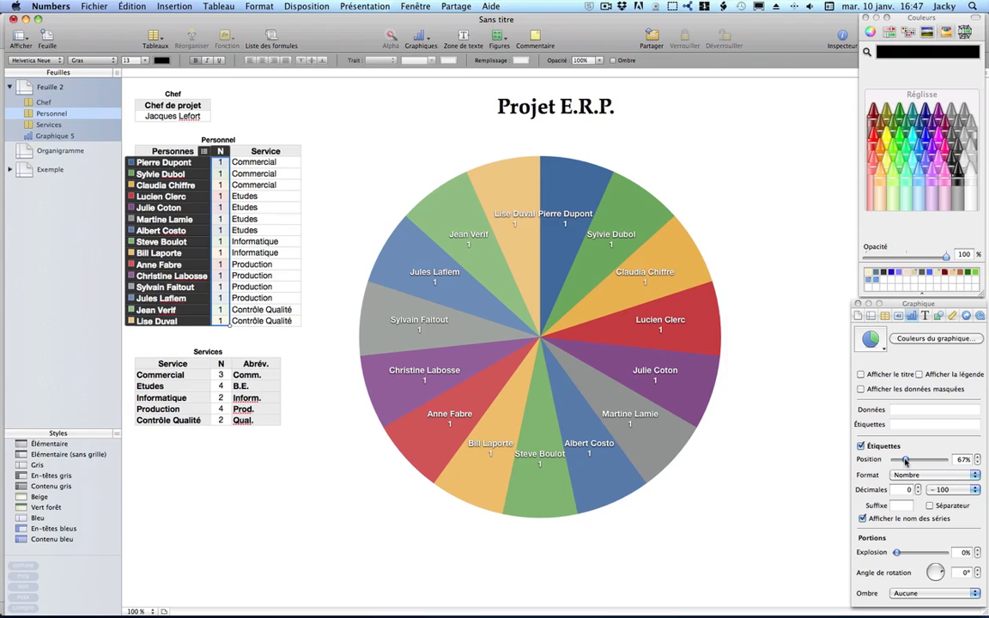
mouse_move(905, 460)
mouse_down()
mouse_move(920, 461)
mouse_move(911, 461)
mouse_up()
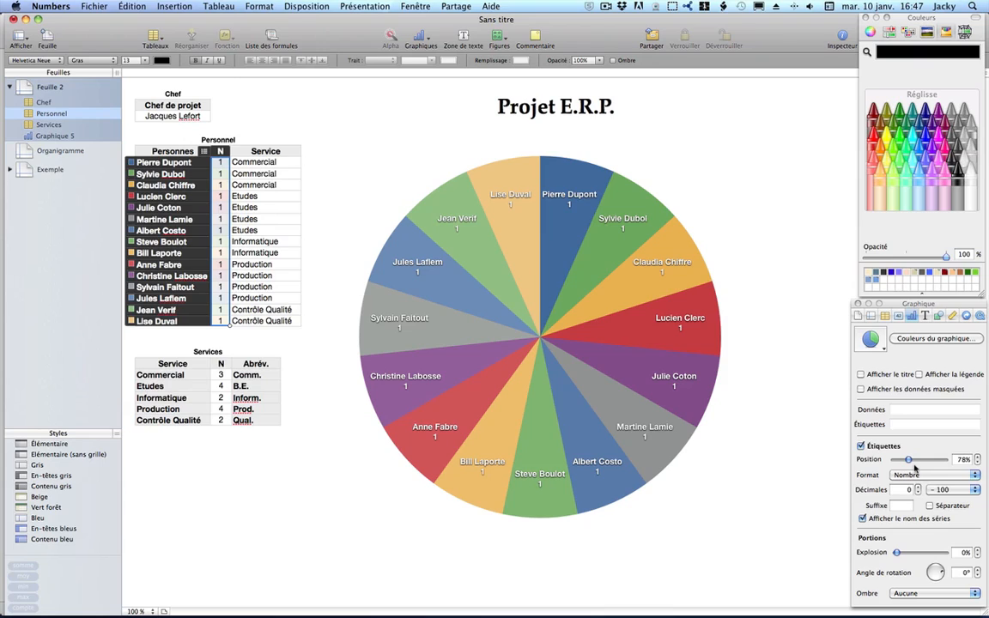
click(861, 446)
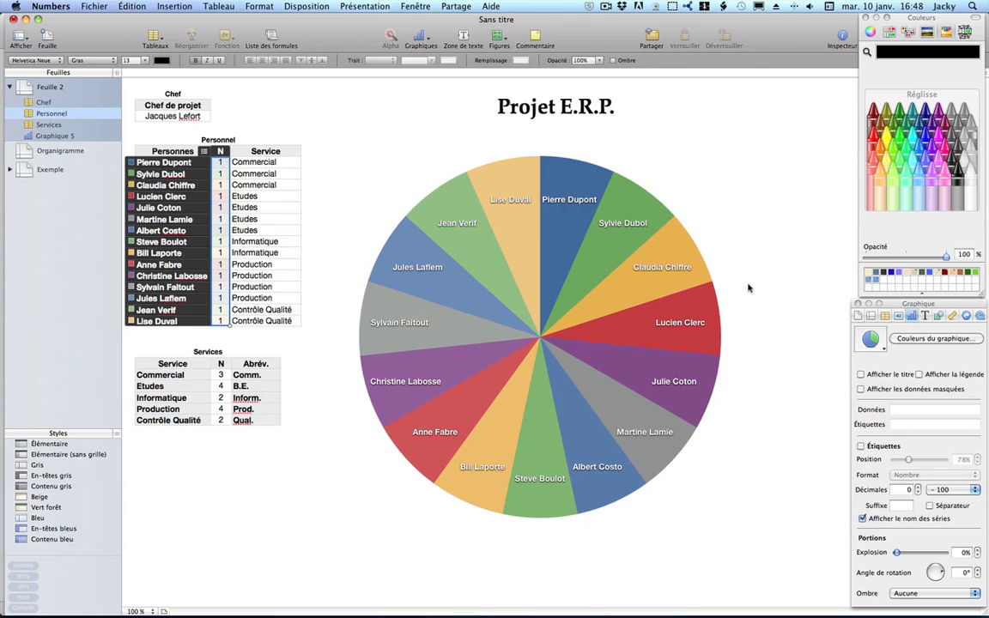
Add a shadow to the slices of the personnel pie chart
click(695, 232)
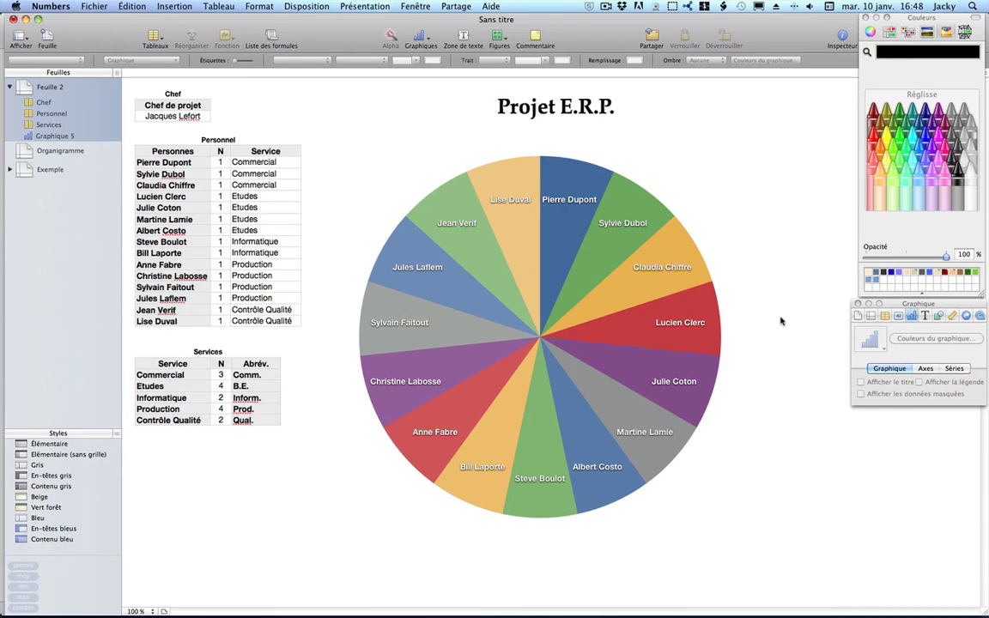
click(691, 297)
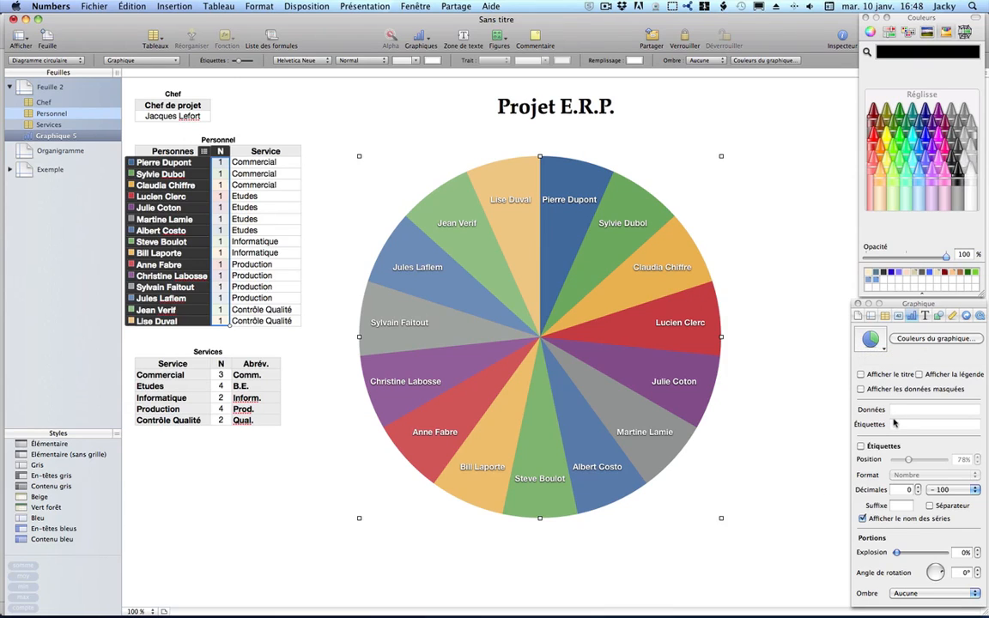
click(938, 316)
click(861, 471)
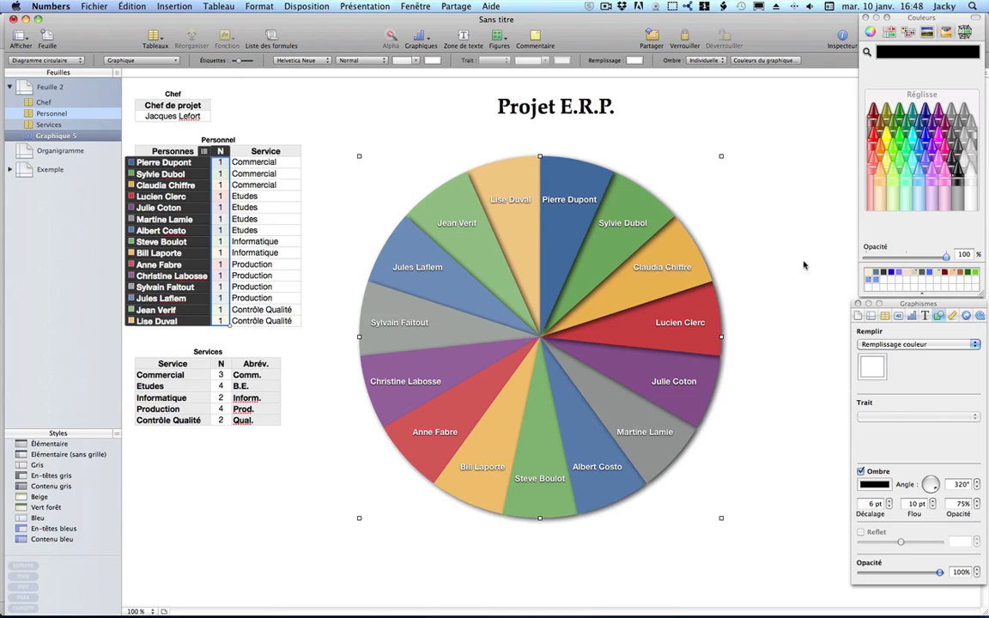
click(752, 218)
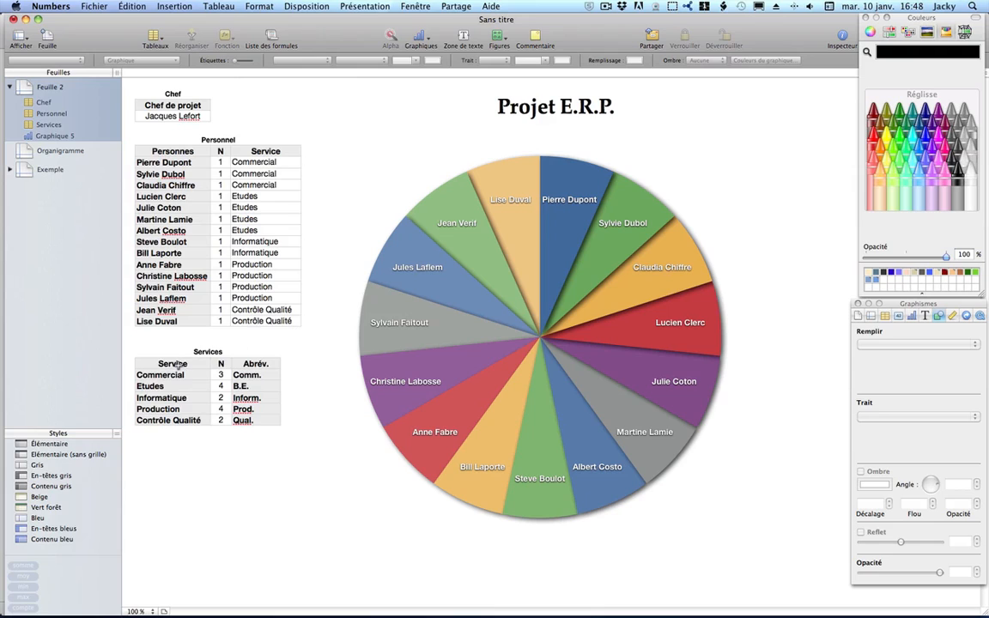
Insert a 2D pie chart from the Service names and N values of the Services table, enlarge it and place it over the personnel pie
drag(164, 375, 226, 424)
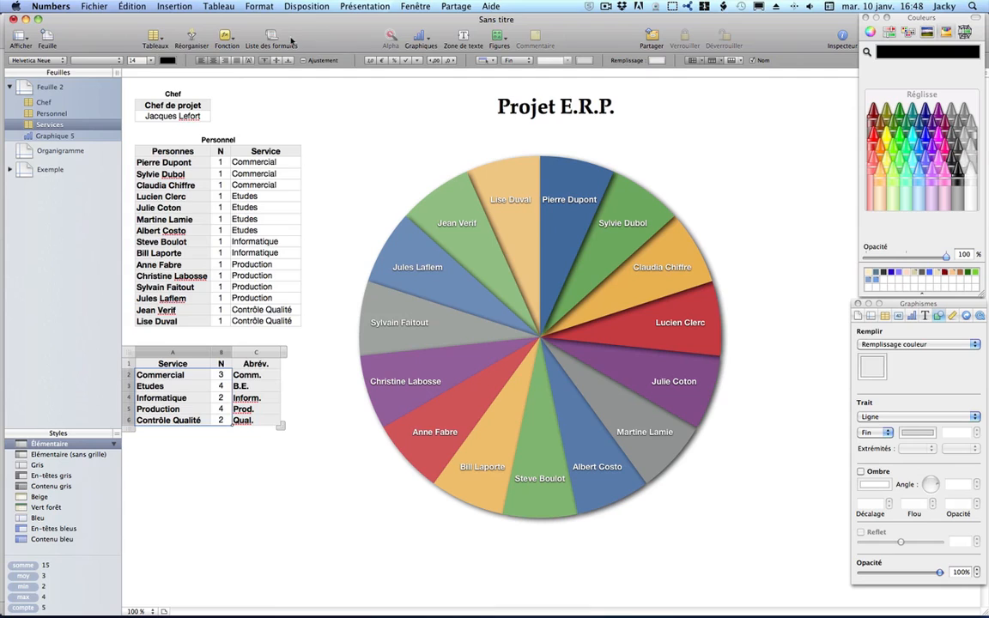
click(420, 38)
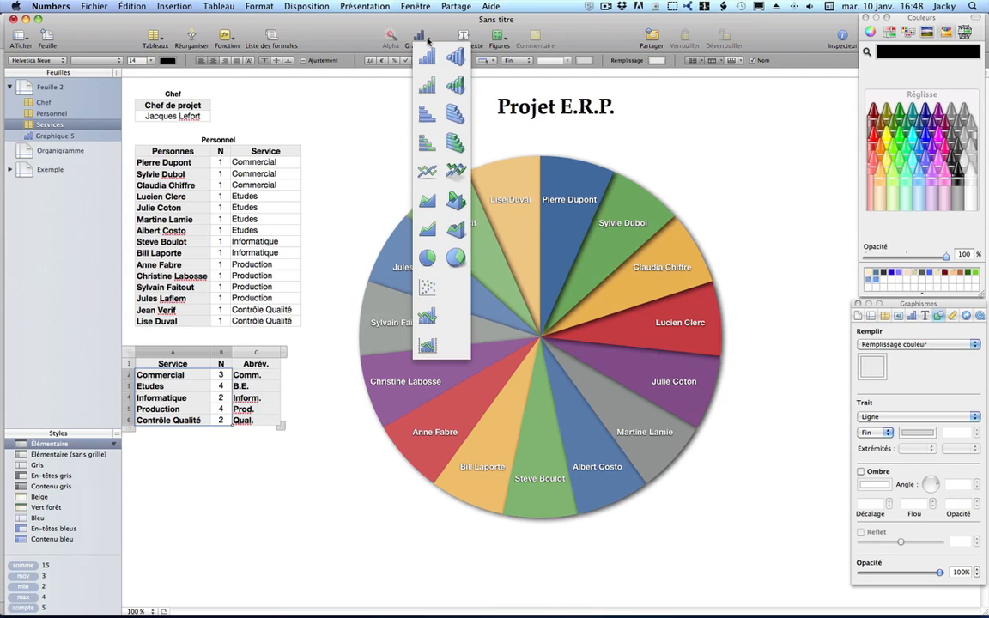
click(425, 262)
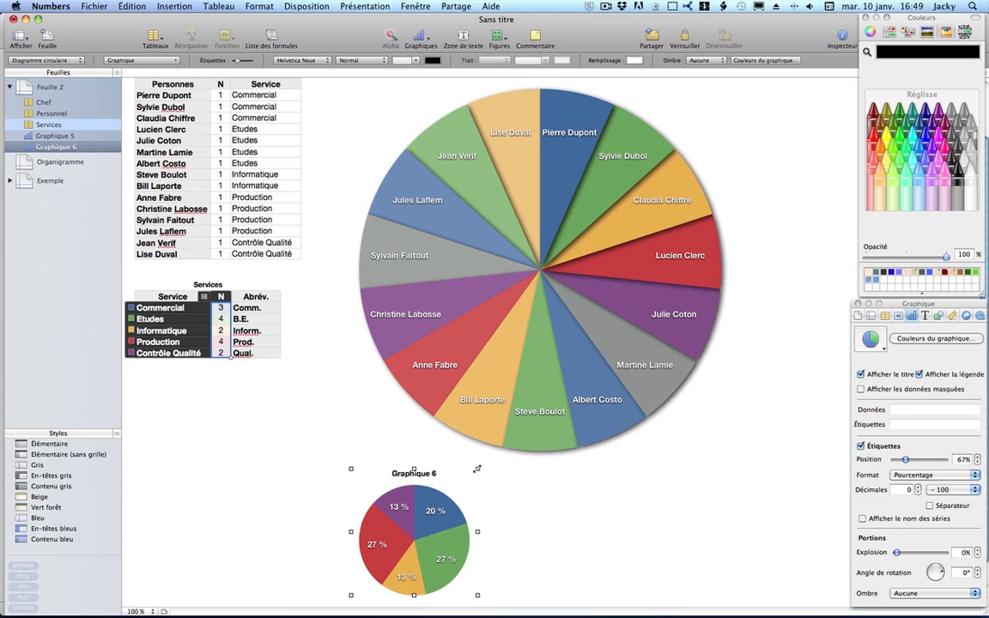
drag(477, 468, 618, 329)
drag(536, 406, 552, 336)
Remove the legend and the title from the services pie chart
click(445, 469)
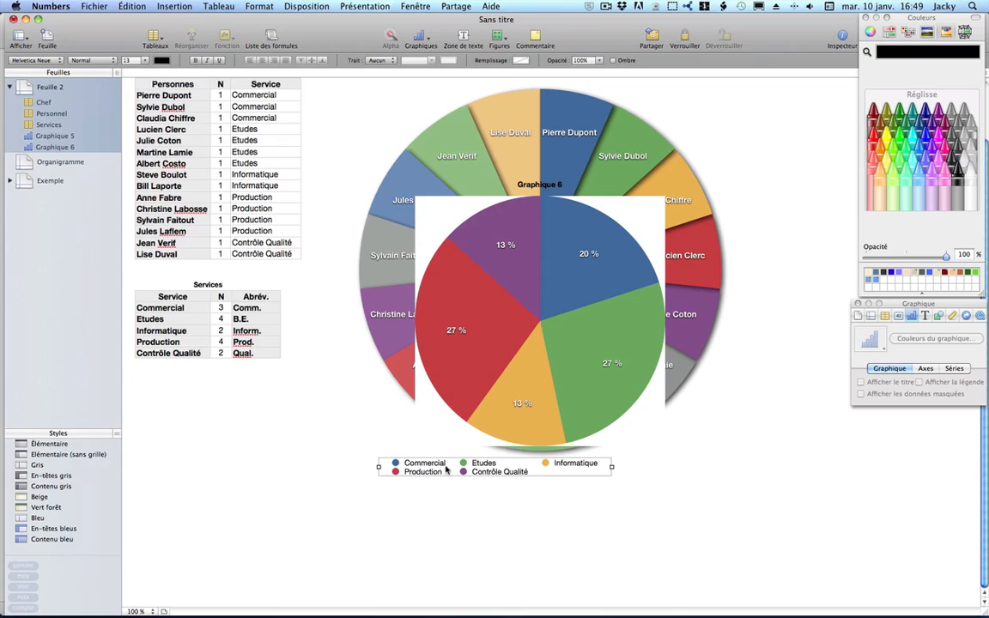
key(Delete)
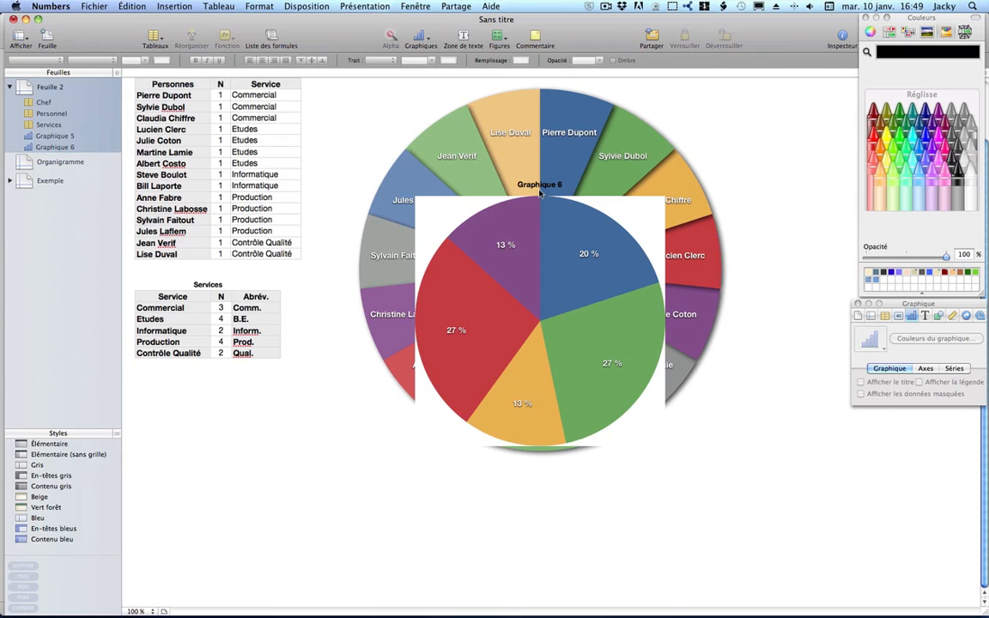
click(540, 189)
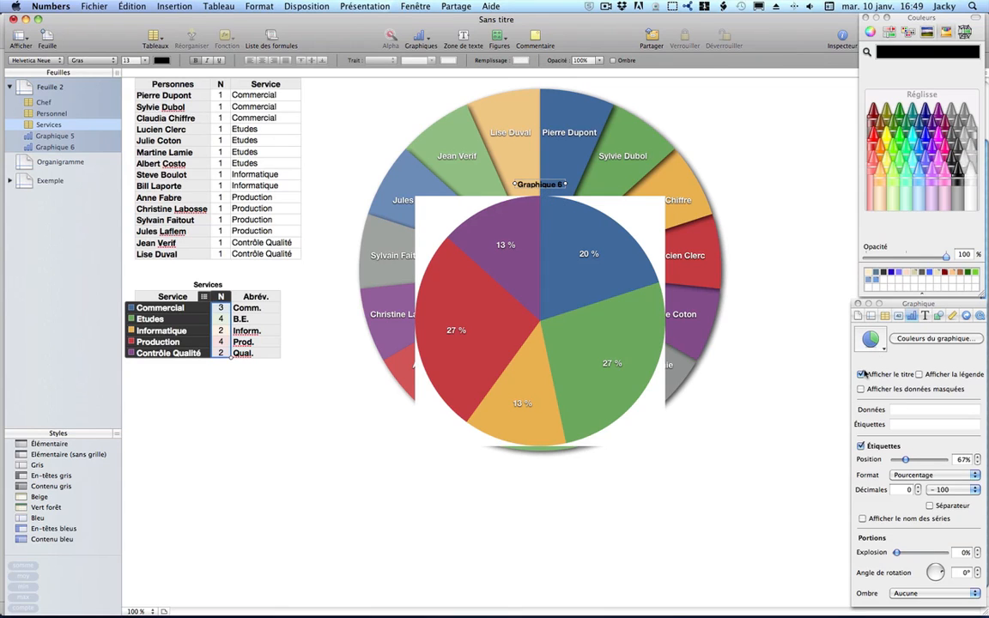
click(541, 323)
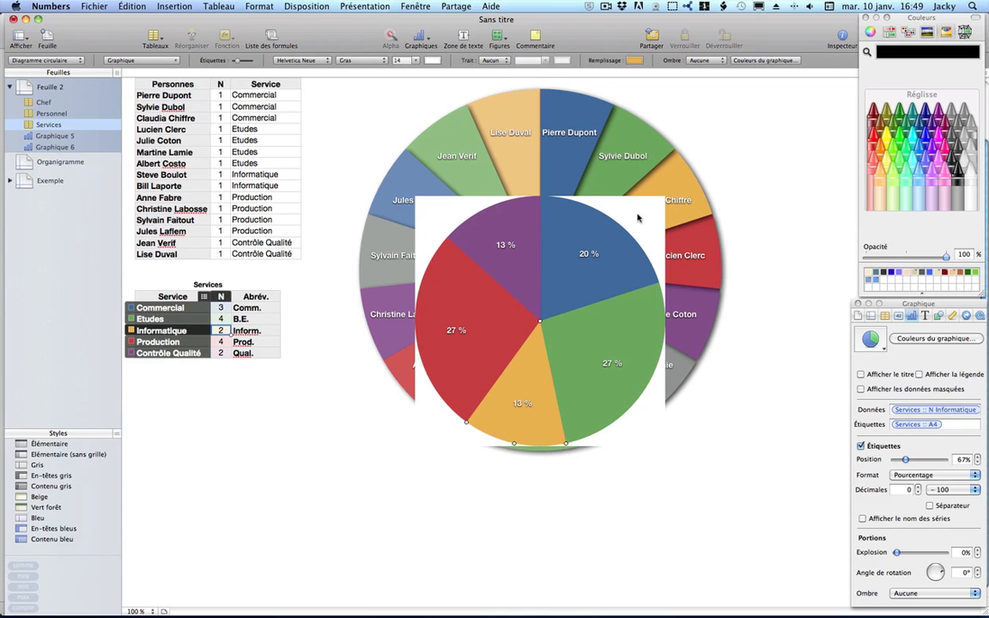
Move the services pie chart up toward the centre of the personnel pie chart
click(813, 309)
click(564, 271)
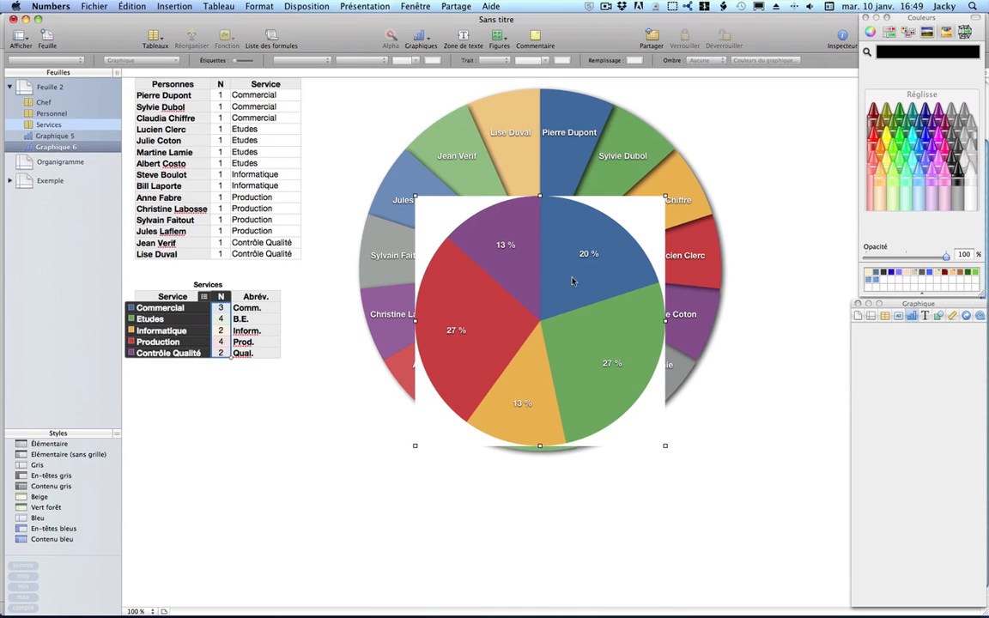
drag(529, 297, 533, 240)
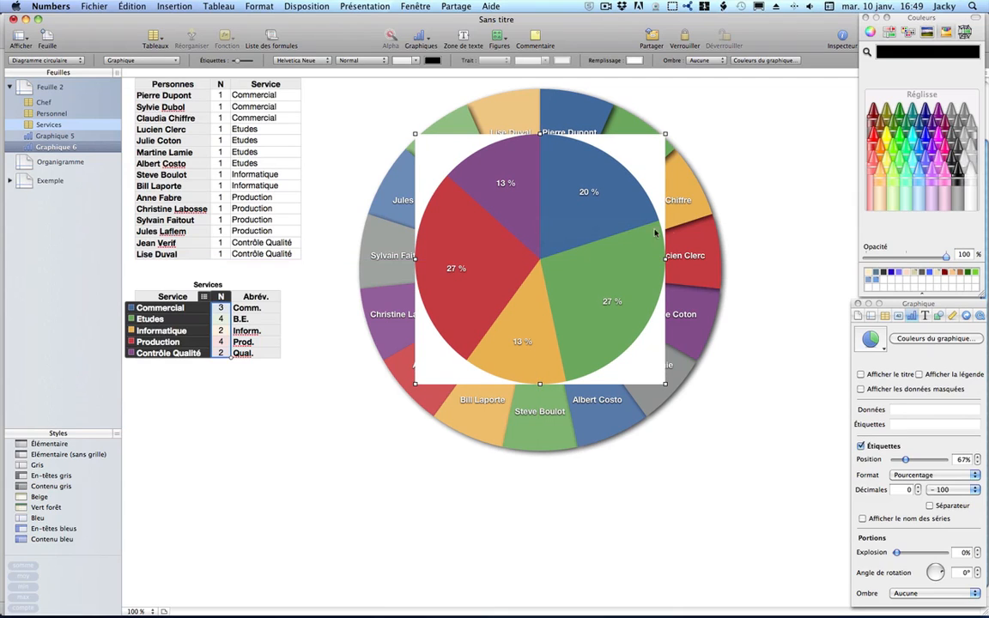
Remove the white background fill from the services pie chart by setting its fill to Aucun
scroll(744, 225, up, 4)
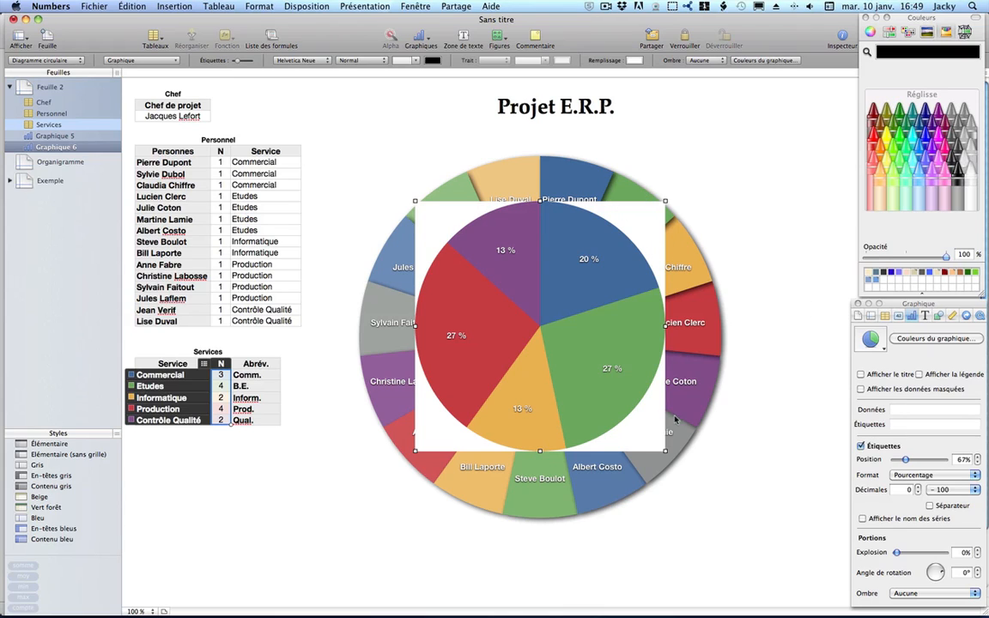
click(938, 316)
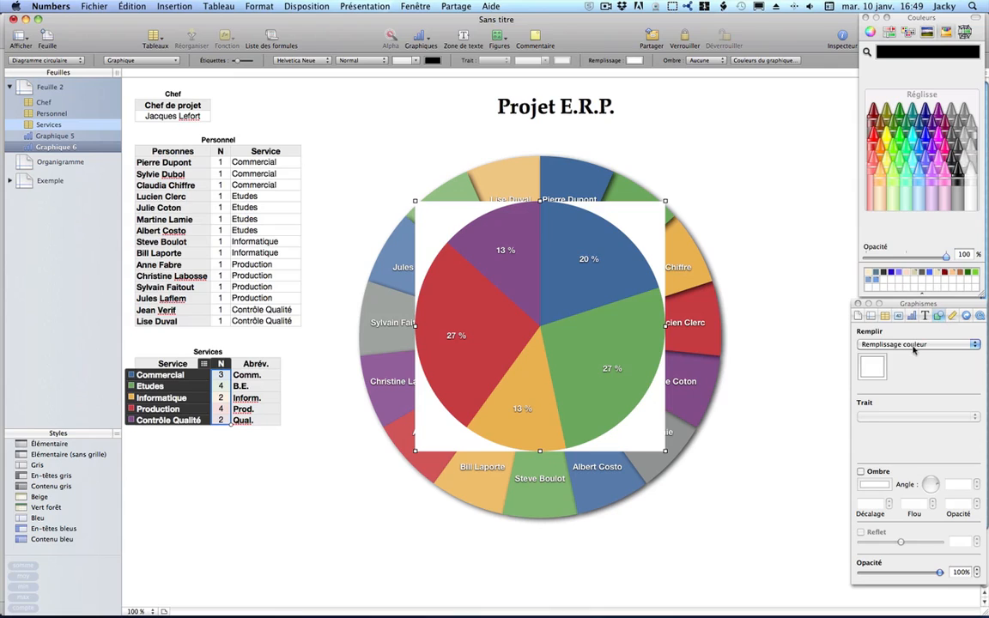
click(885, 344)
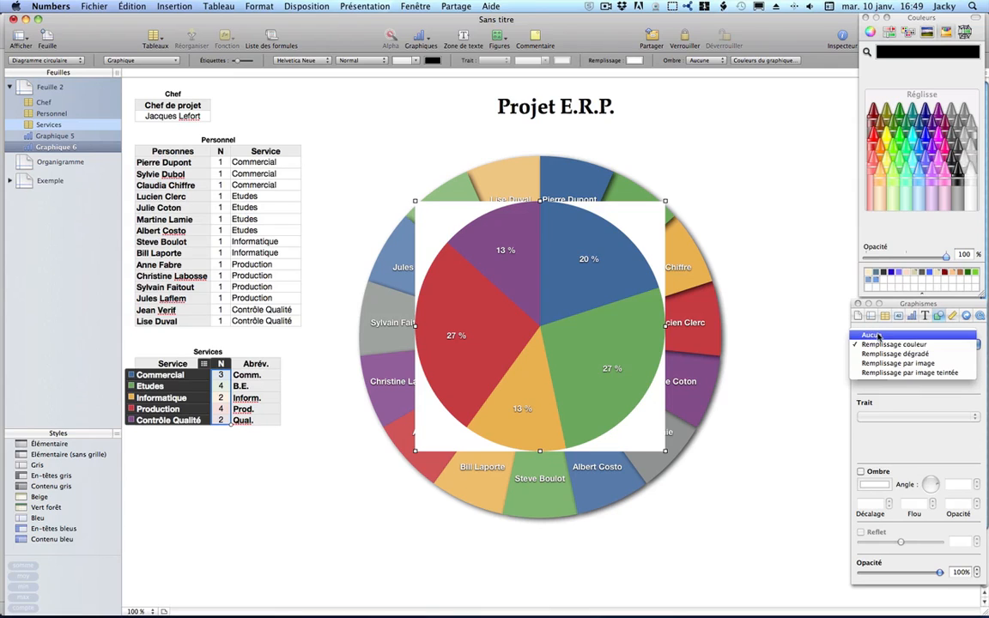
click(876, 334)
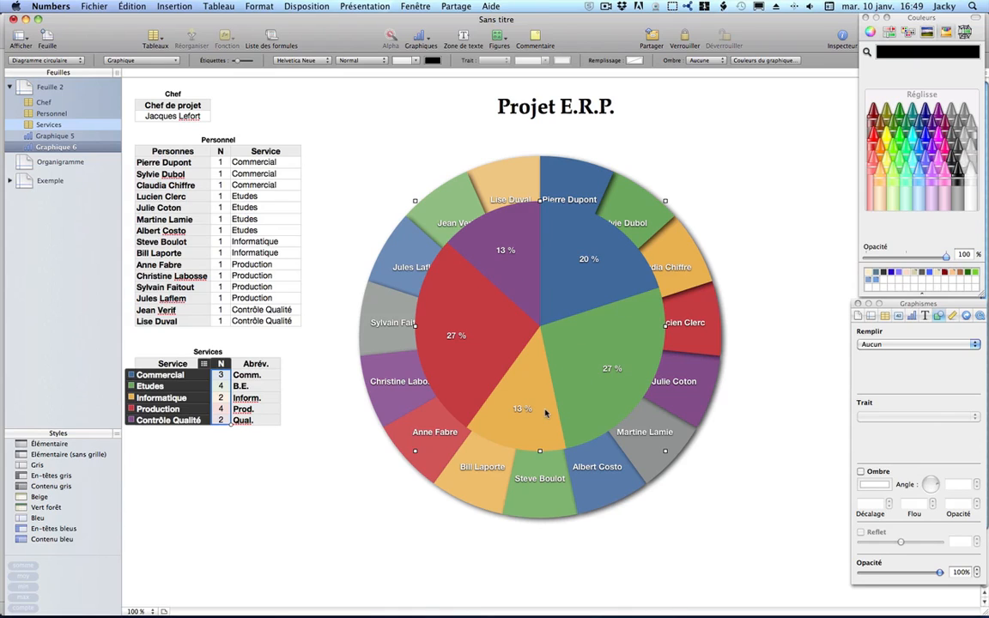
Shrink the services pie chart until it clears the name labels of the surrounding personnel pie chart
click(562, 376)
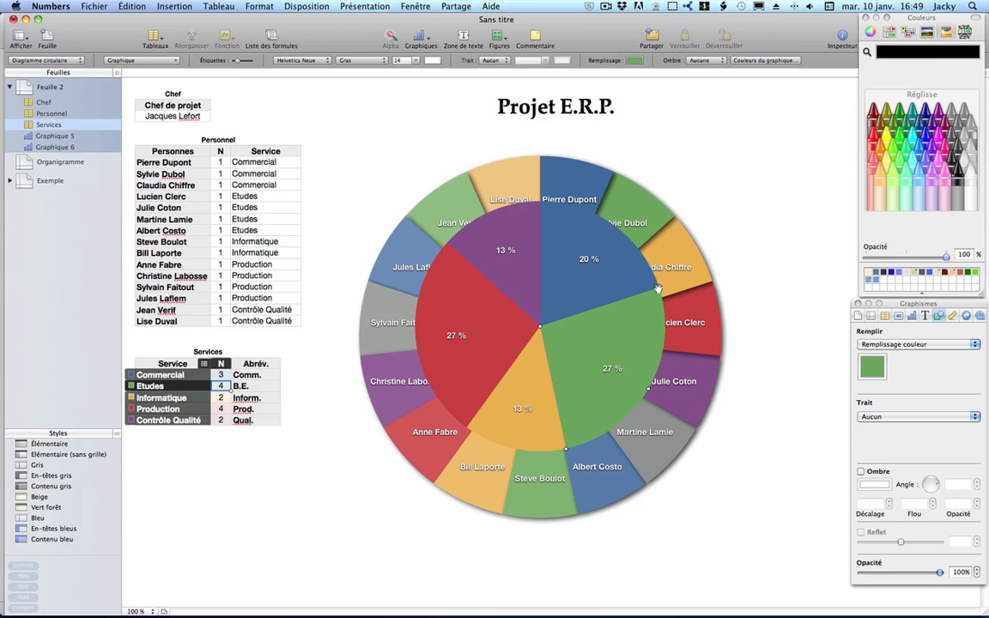
click(757, 254)
click(607, 306)
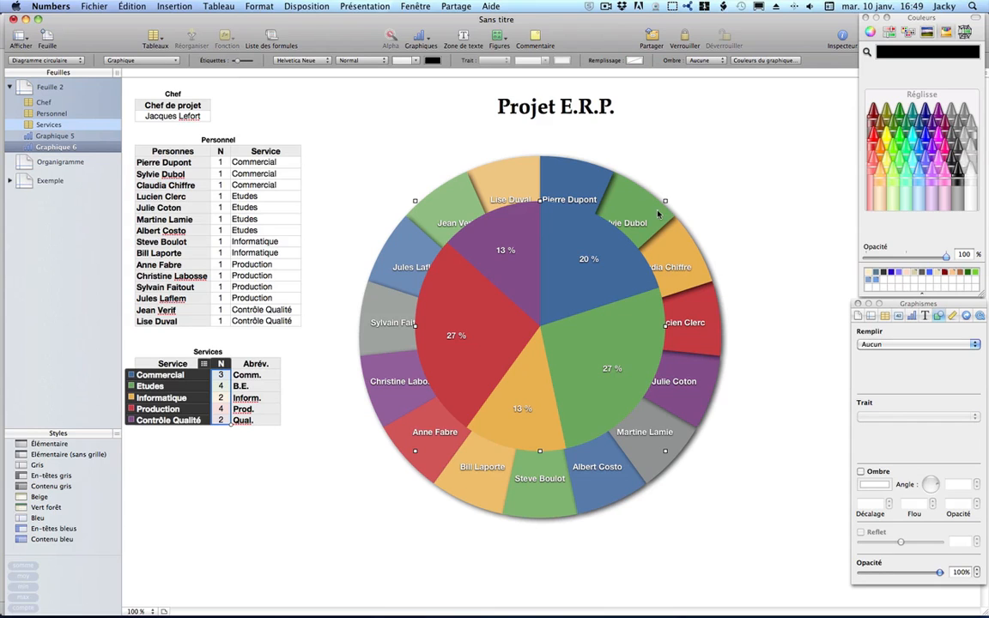
drag(665, 200, 641, 225)
drag(520, 339, 532, 333)
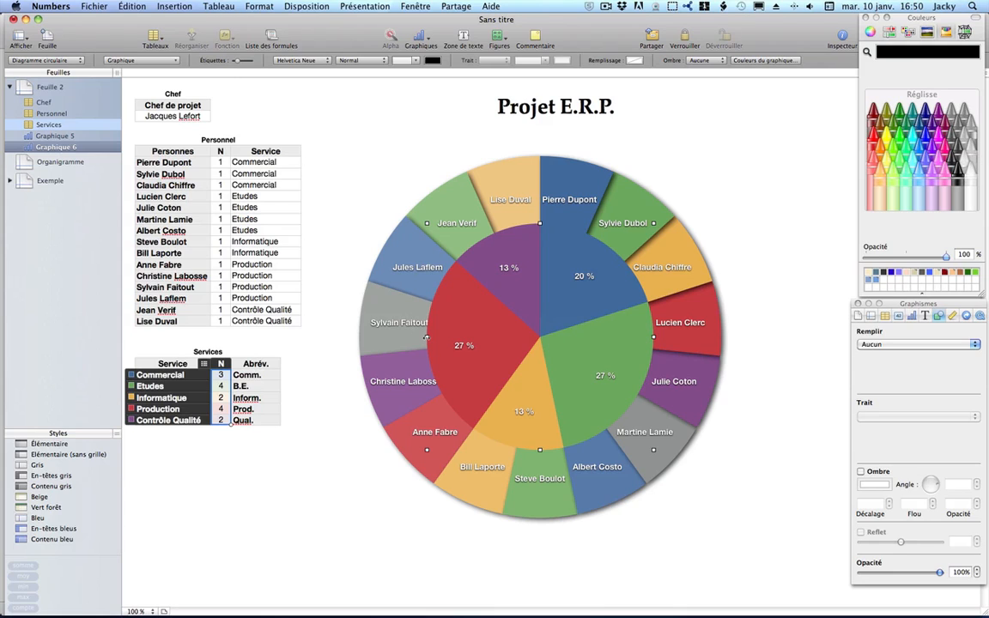
drag(426, 448, 449, 435)
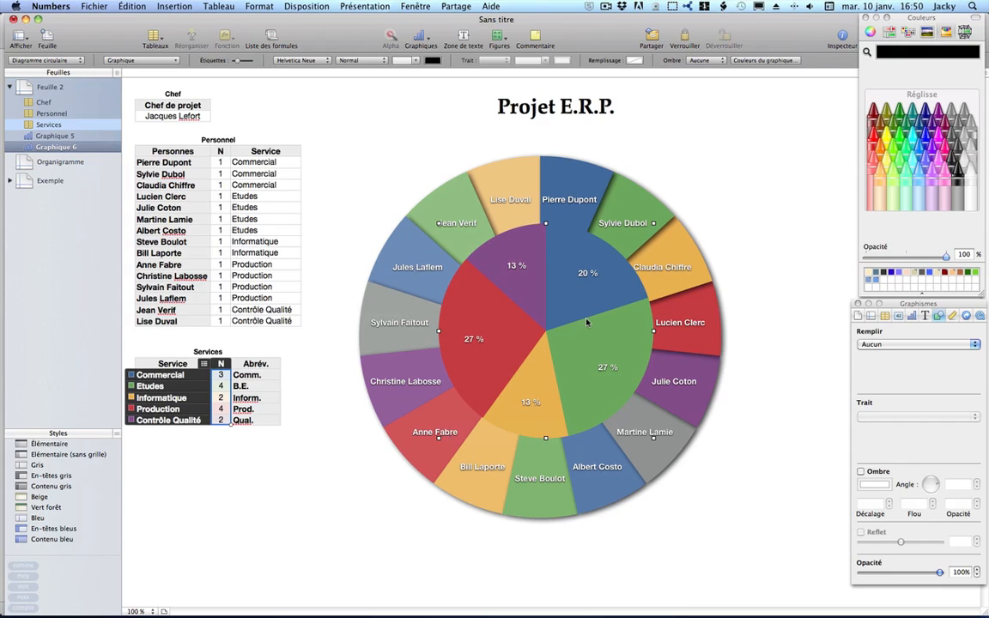
Centre the services pie chart on the personnel pie chart, at about x 17.8 cm, y 8.4 cm
drag(587, 322, 581, 317)
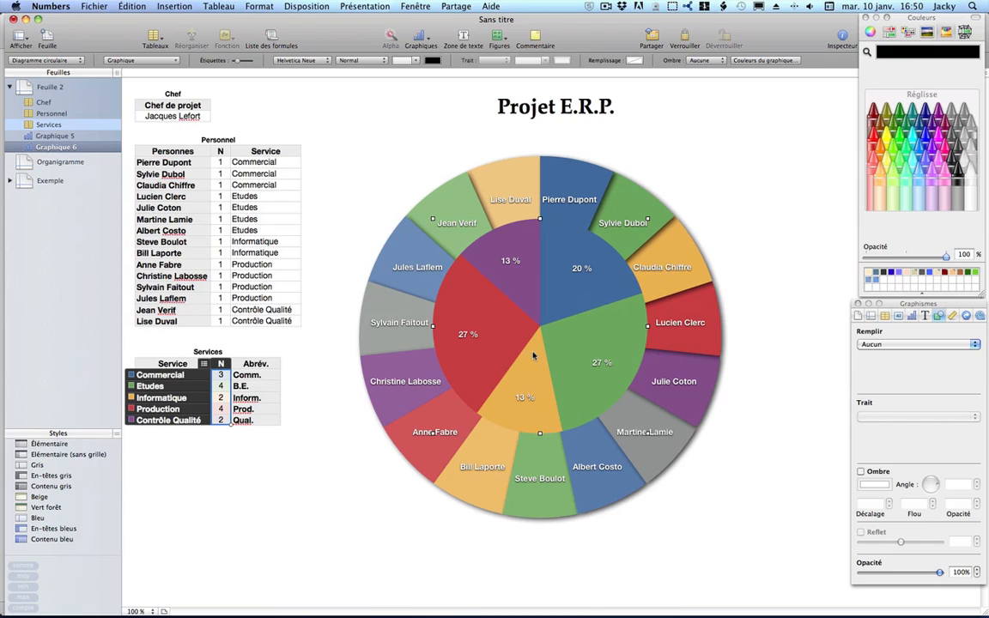
drag(534, 344, 535, 356)
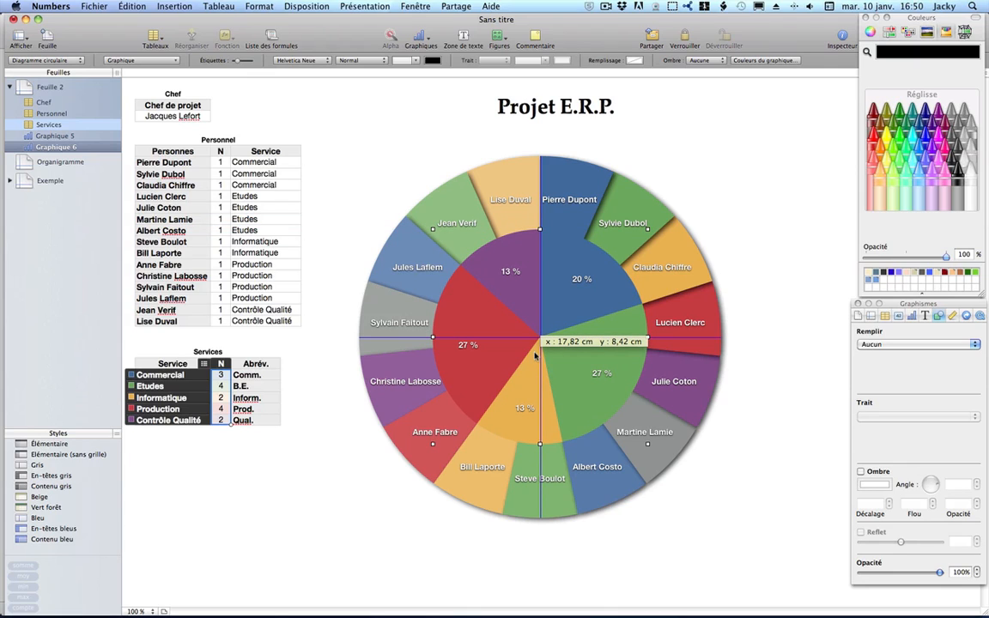
drag(535, 356, 535, 357)
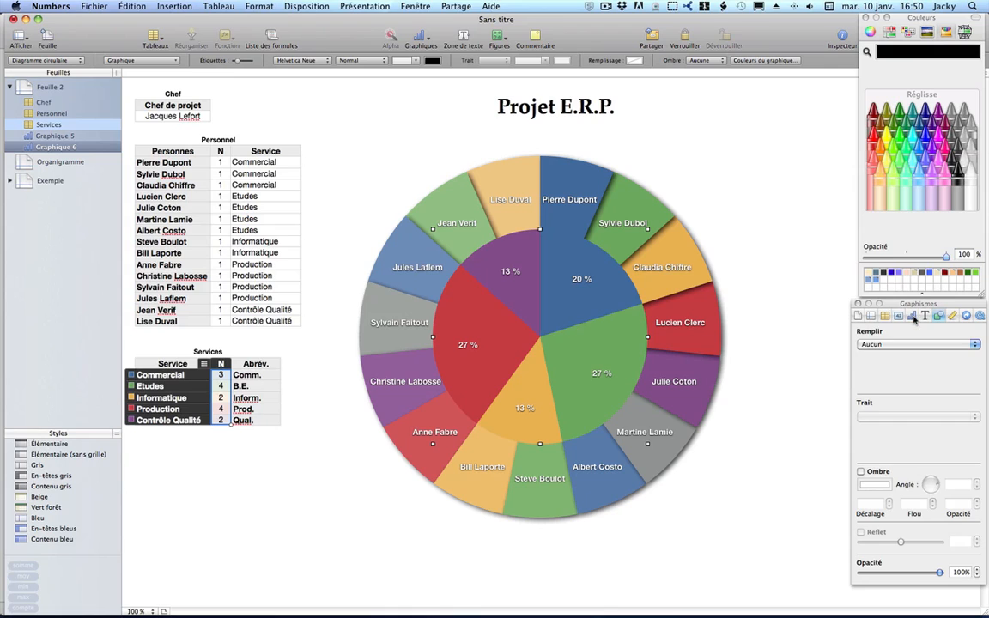
Bring up the label settings of the services pie chart and check the available label formats
click(911, 317)
click(912, 475)
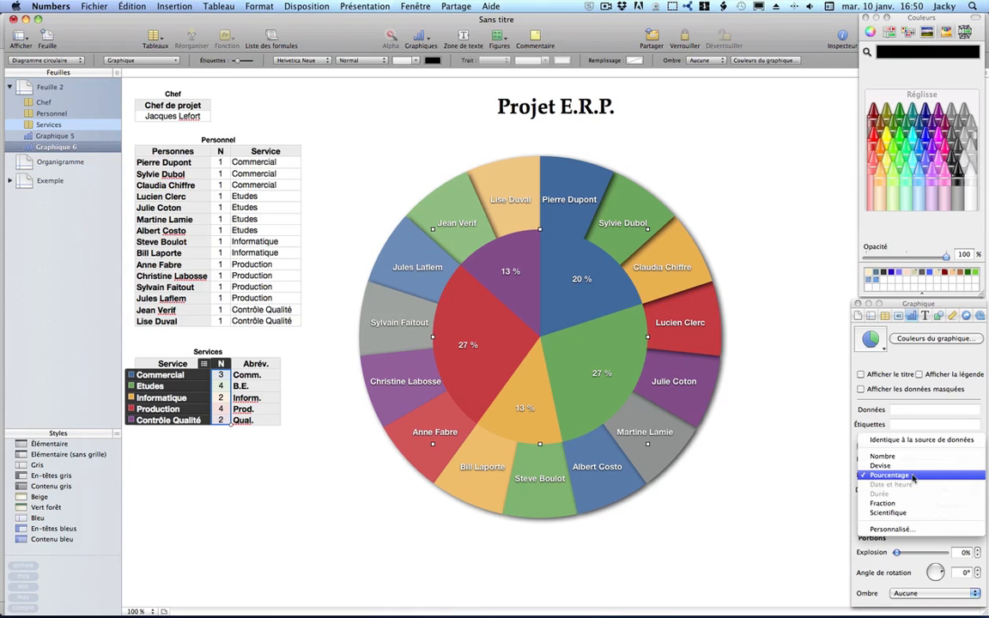
click(899, 460)
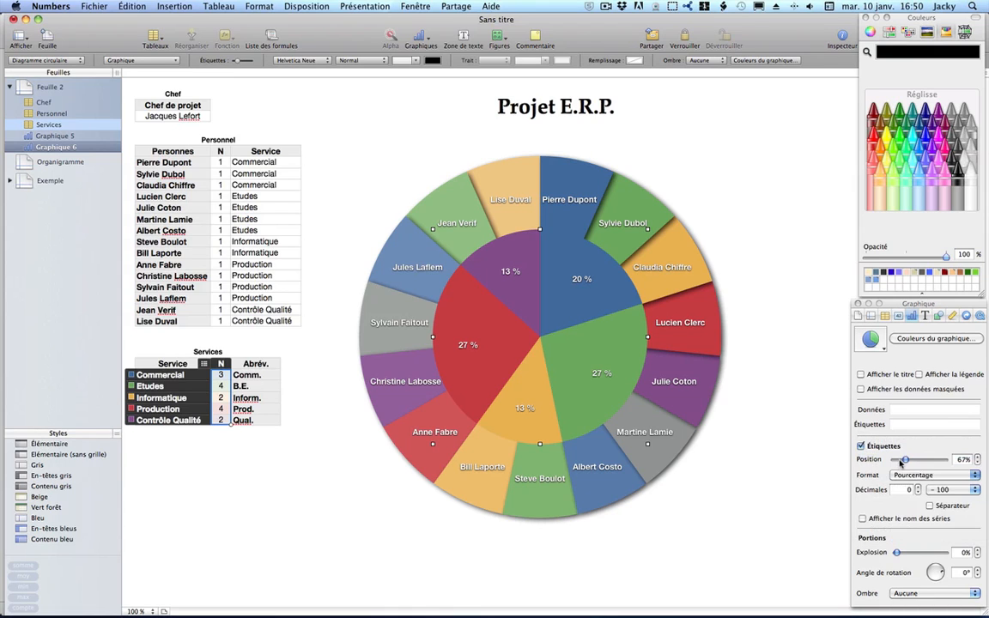